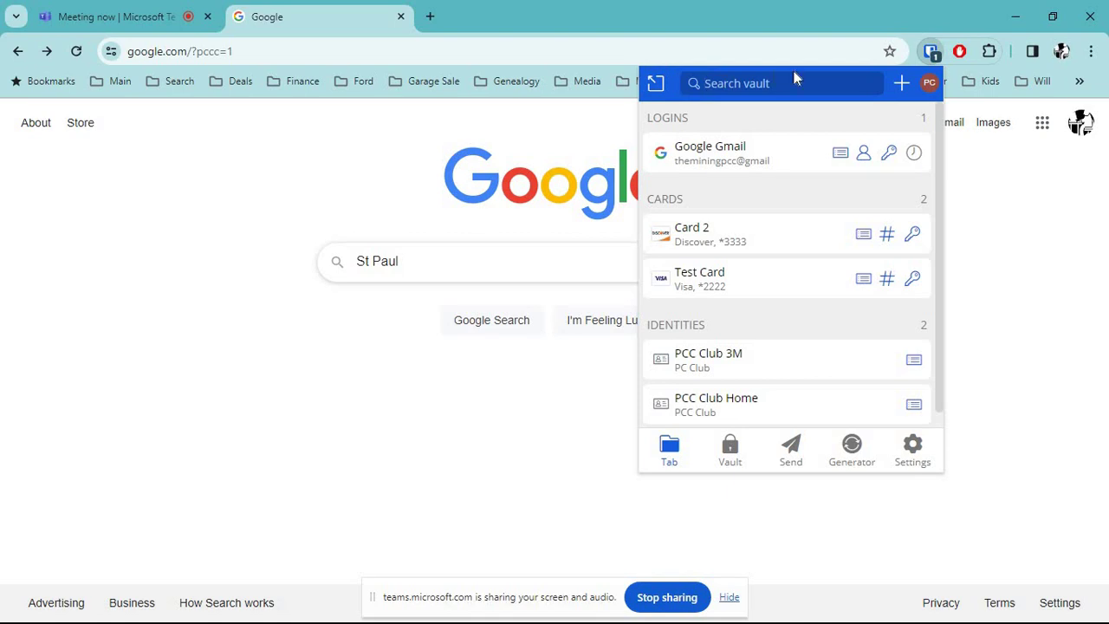
# Search the vault for "star", launch the Starbucks login's website, and sign in with the auto-filled credentials.
pyautogui.write('star')
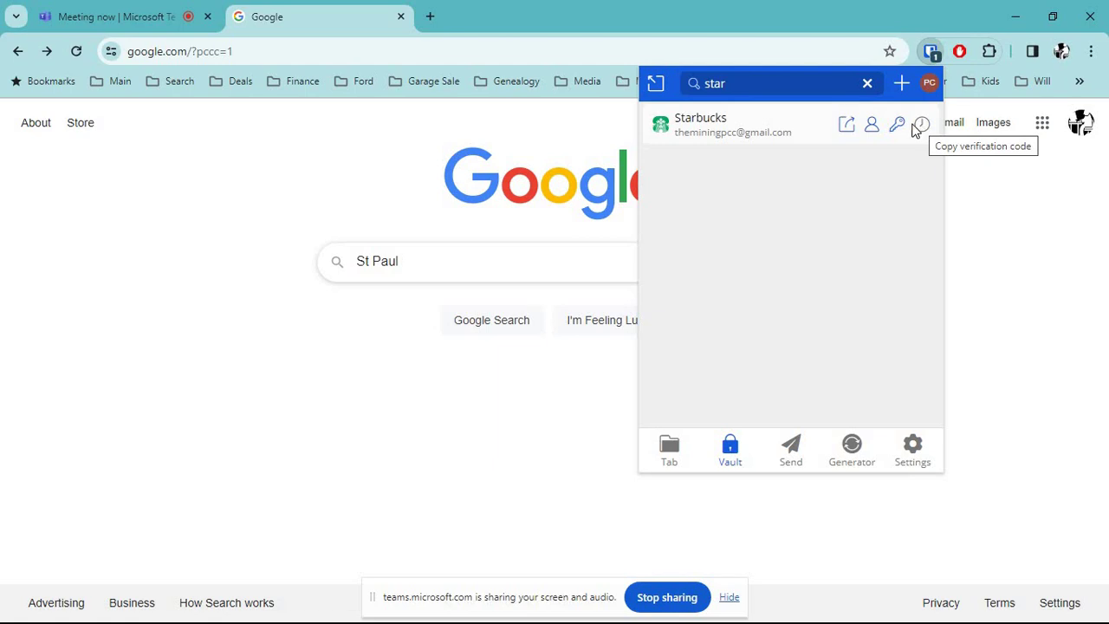
pyautogui.click(846, 128)
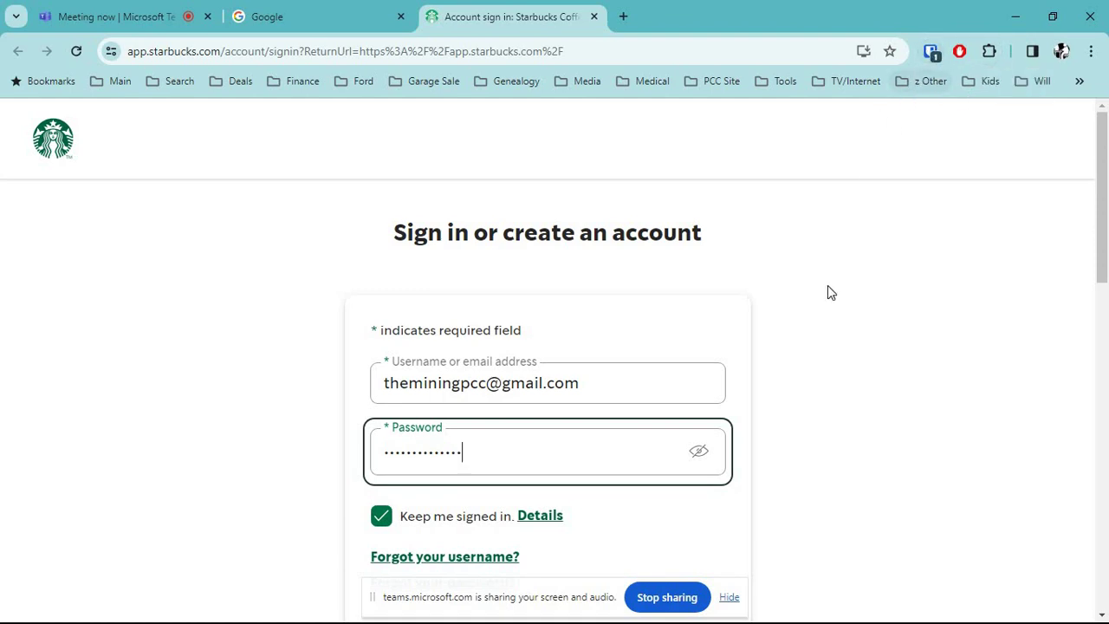
pyautogui.scroll(-2, 827, 348)
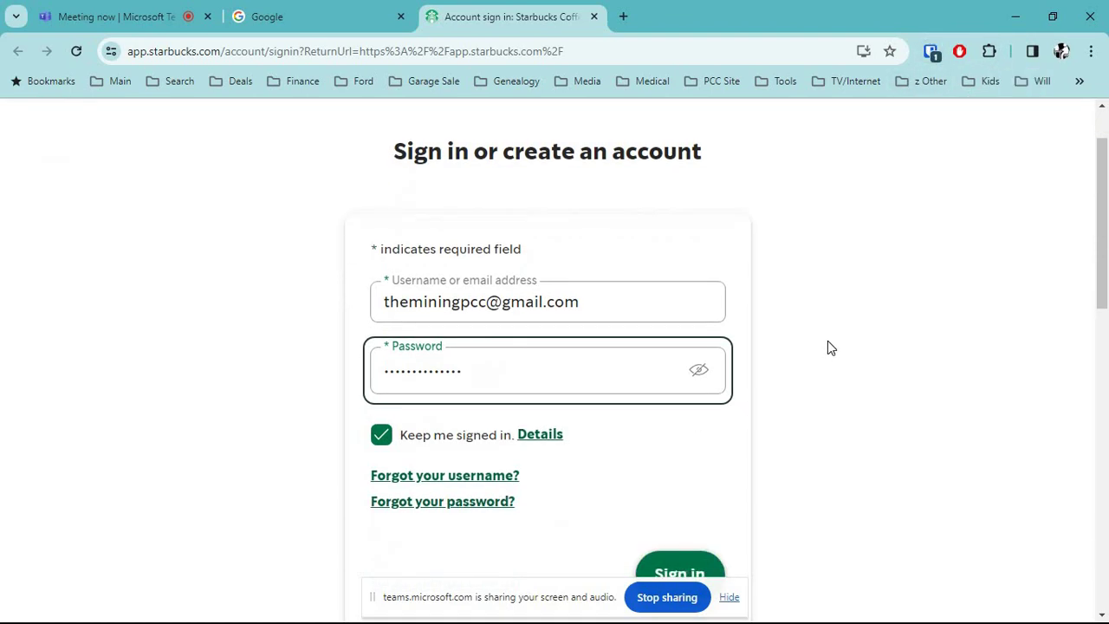
pyautogui.click(727, 600)
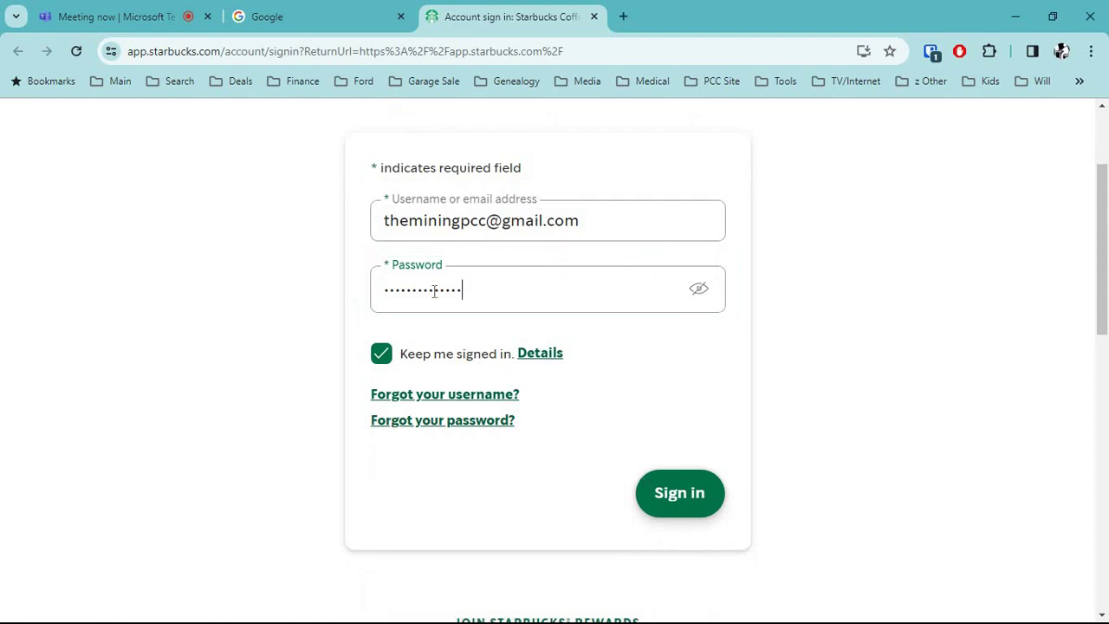
pyautogui.click(676, 499)
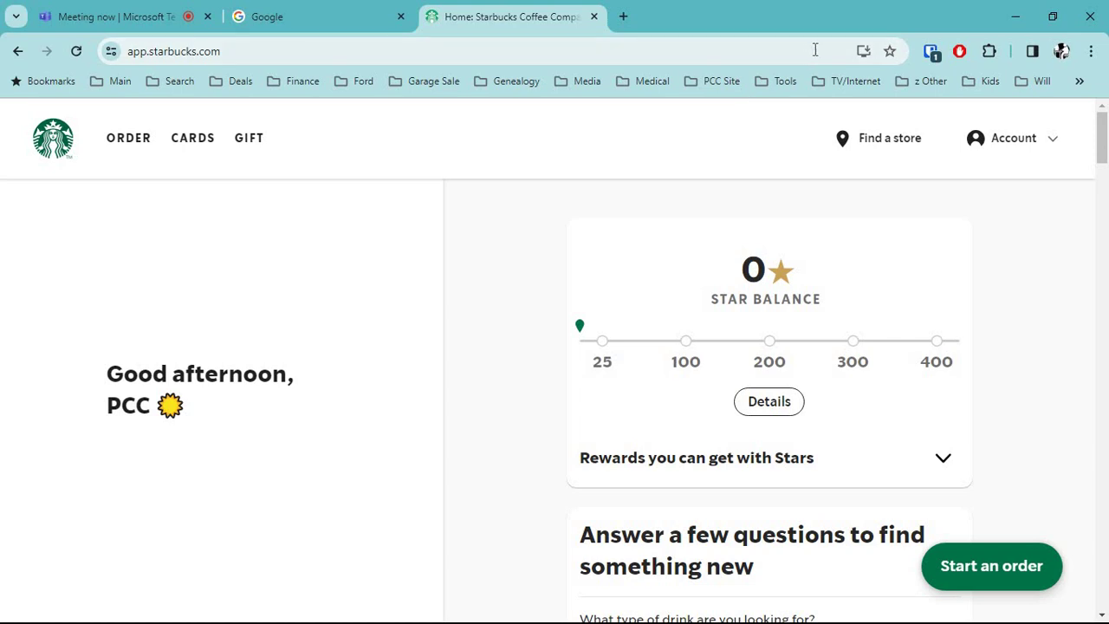
# View the Starbucks login's vault entry, reveal its password, and review its website, folder, notes and available actions.
pyautogui.click(928, 54)
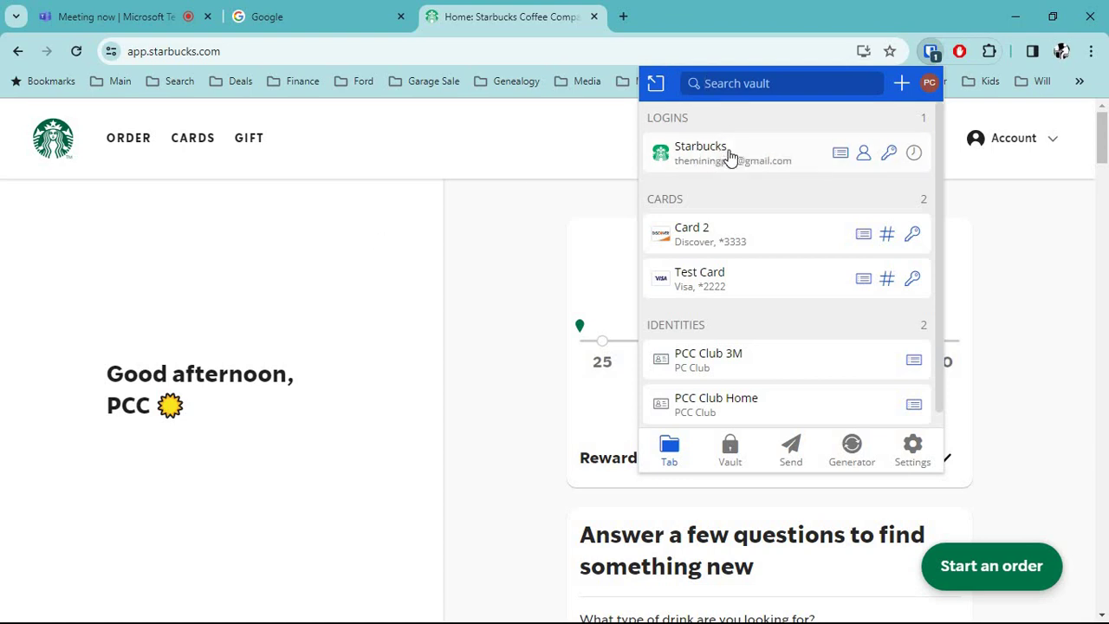
pyautogui.click(840, 154)
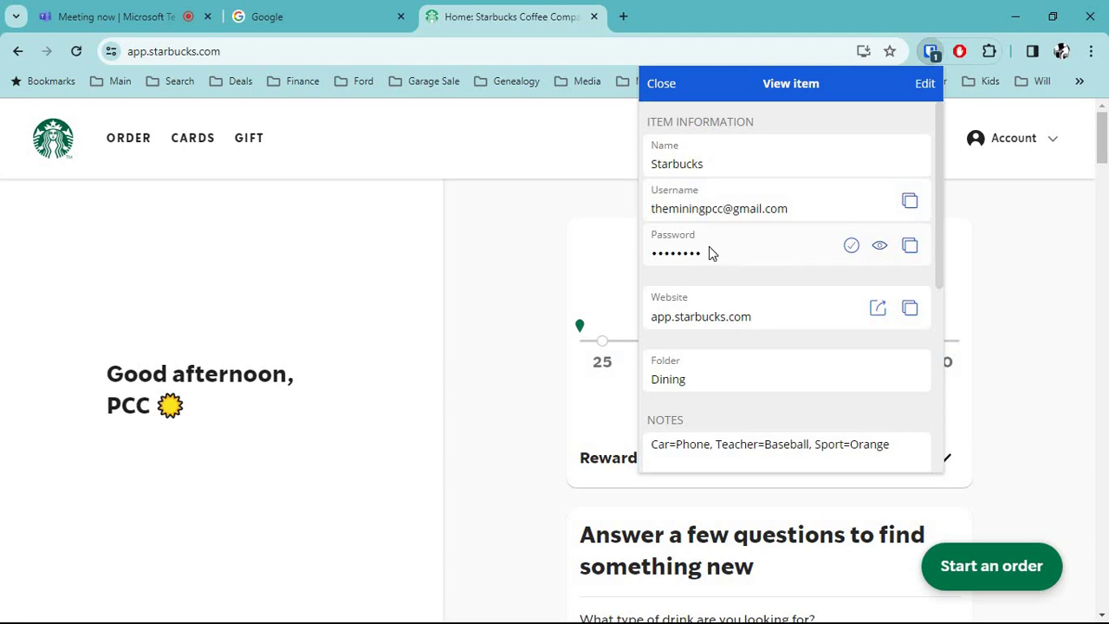
pyautogui.click(880, 247)
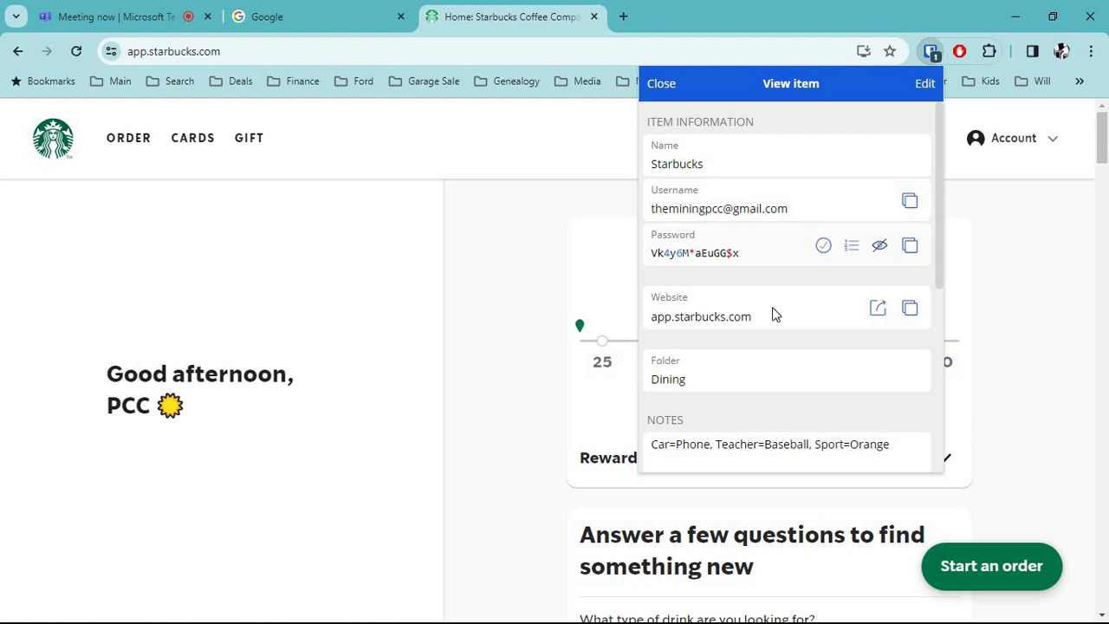
pyautogui.scroll(-1, 780, 297)
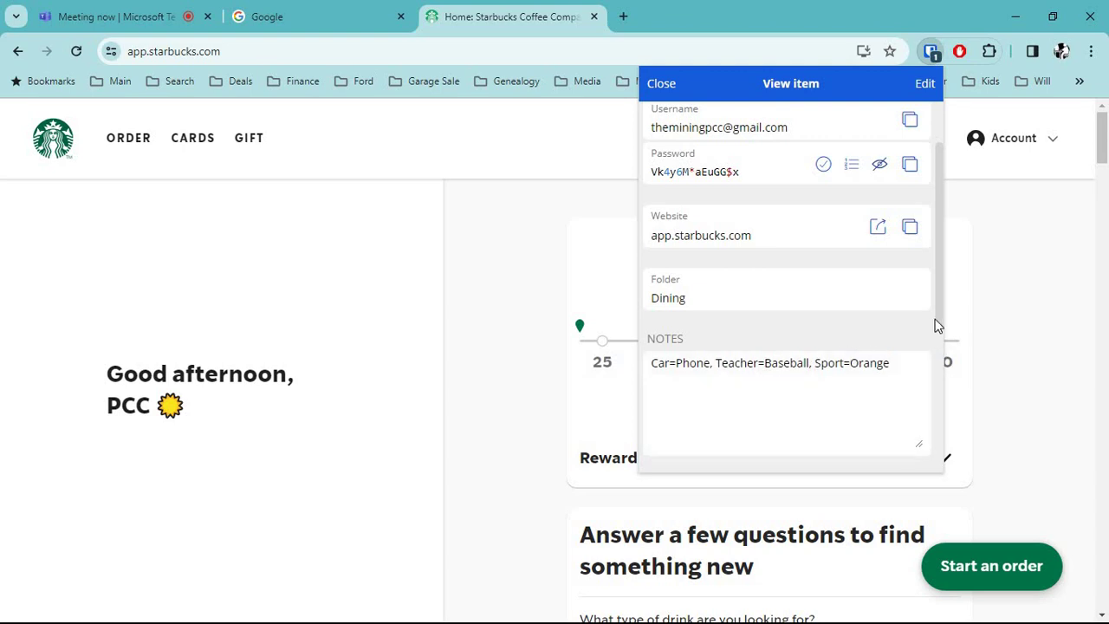
pyautogui.moveTo(935, 325)
pyautogui.mouseDown()
pyautogui.moveTo(940, 316)
pyautogui.moveTo(938, 440)
pyautogui.mouseUp()
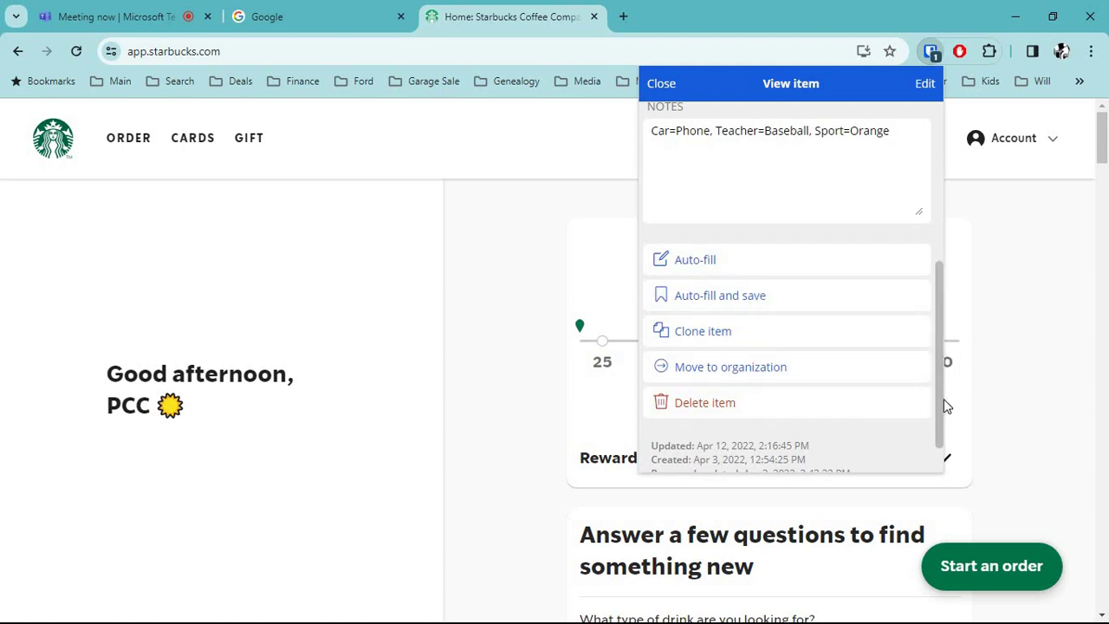
pyautogui.moveTo(940, 430); pyautogui.dragTo(929, 251)
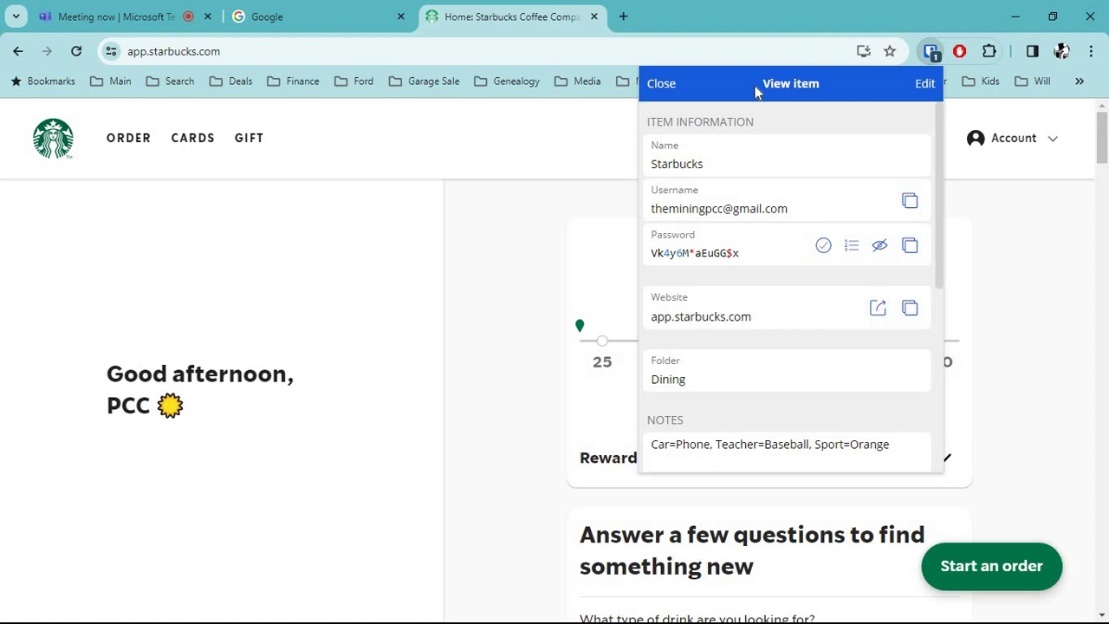
# Preview a generated replacement password for the Starbucks login and leave the item's edit form without saving.
pyautogui.click(925, 84)
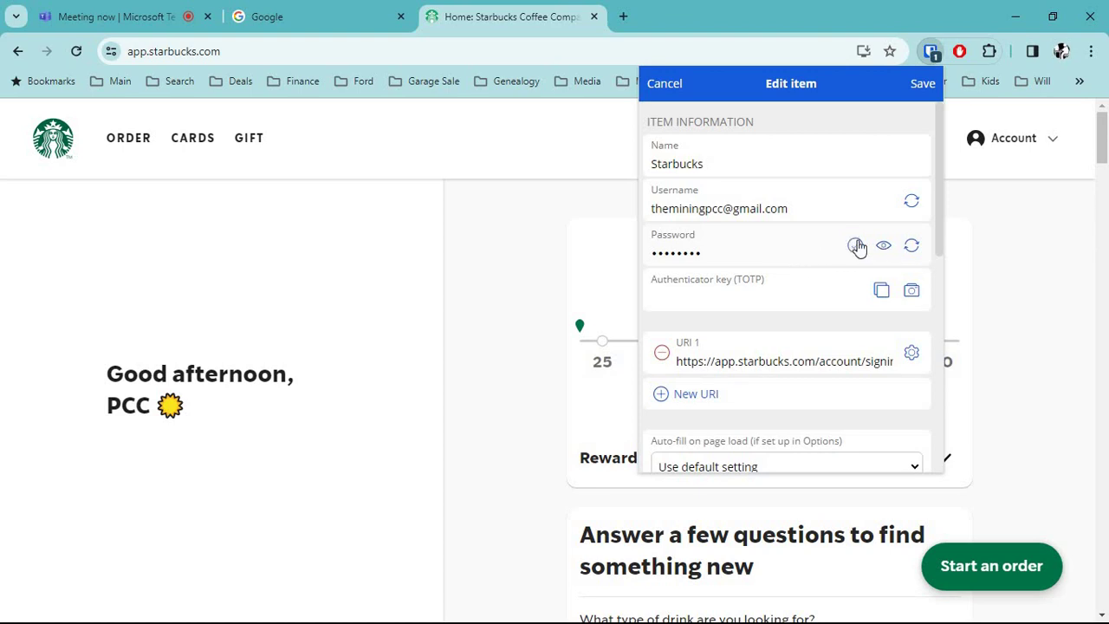
pyautogui.click(913, 248)
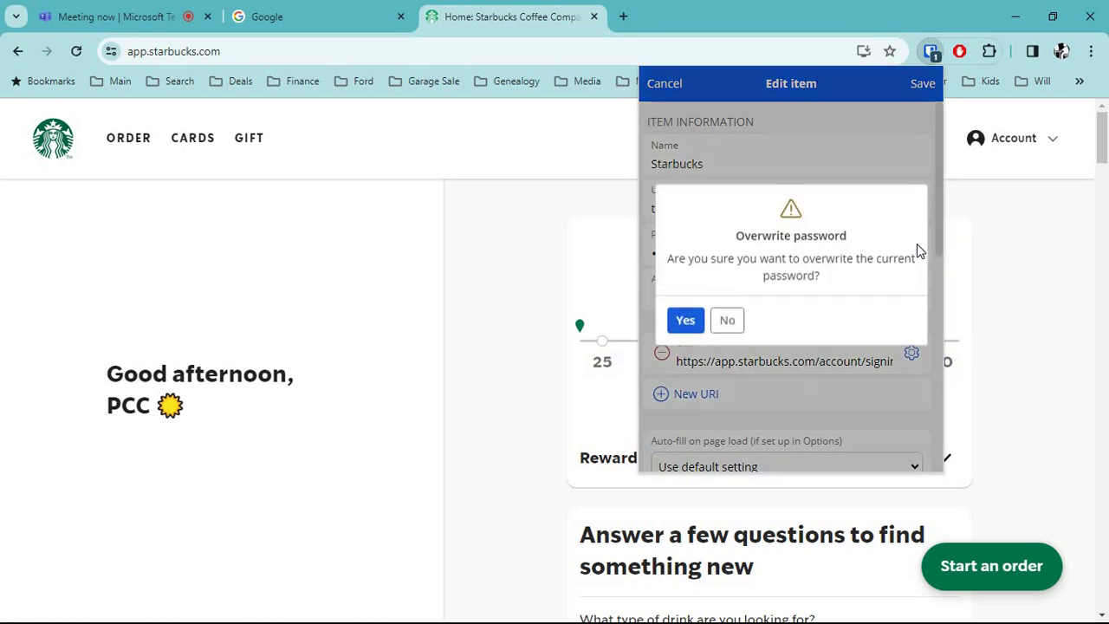
pyautogui.click(685, 325)
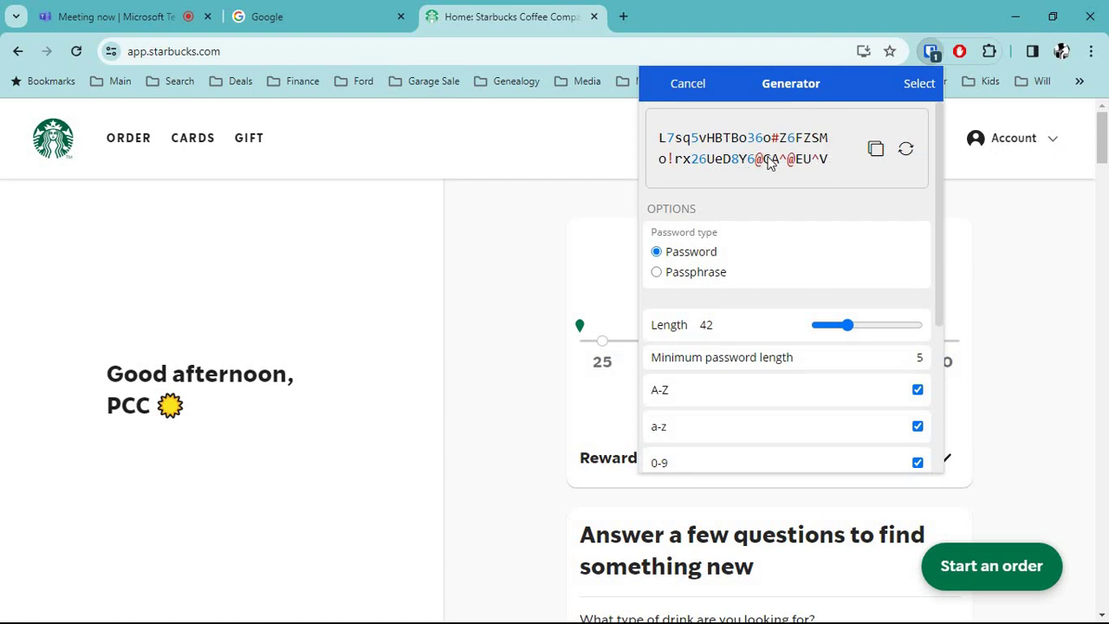
pyautogui.click(693, 85)
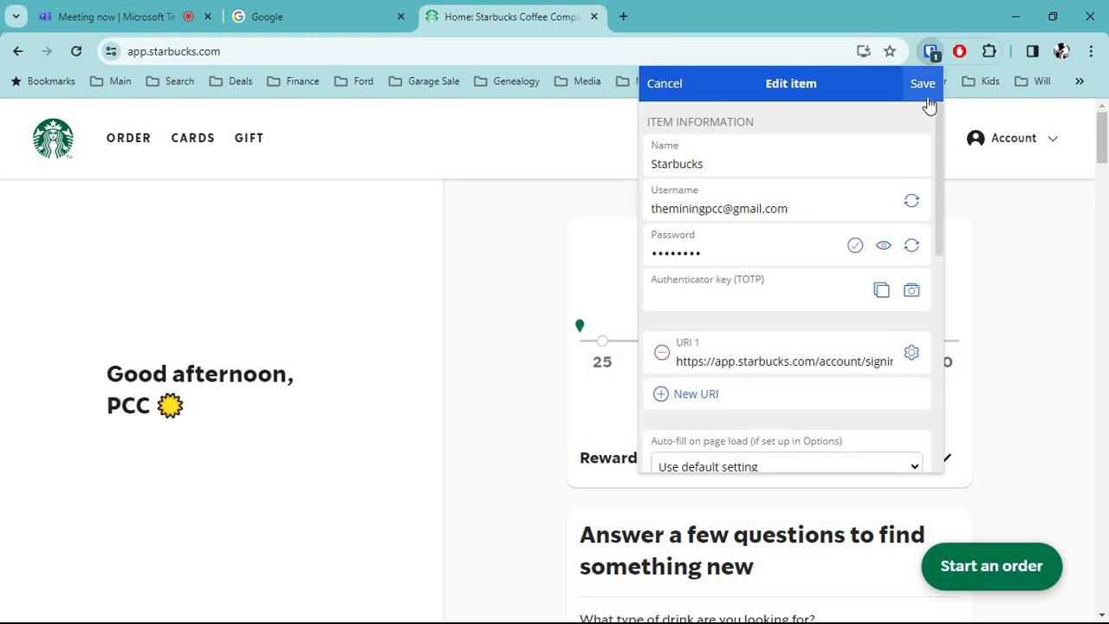
pyautogui.scroll(-3, 806, 216)
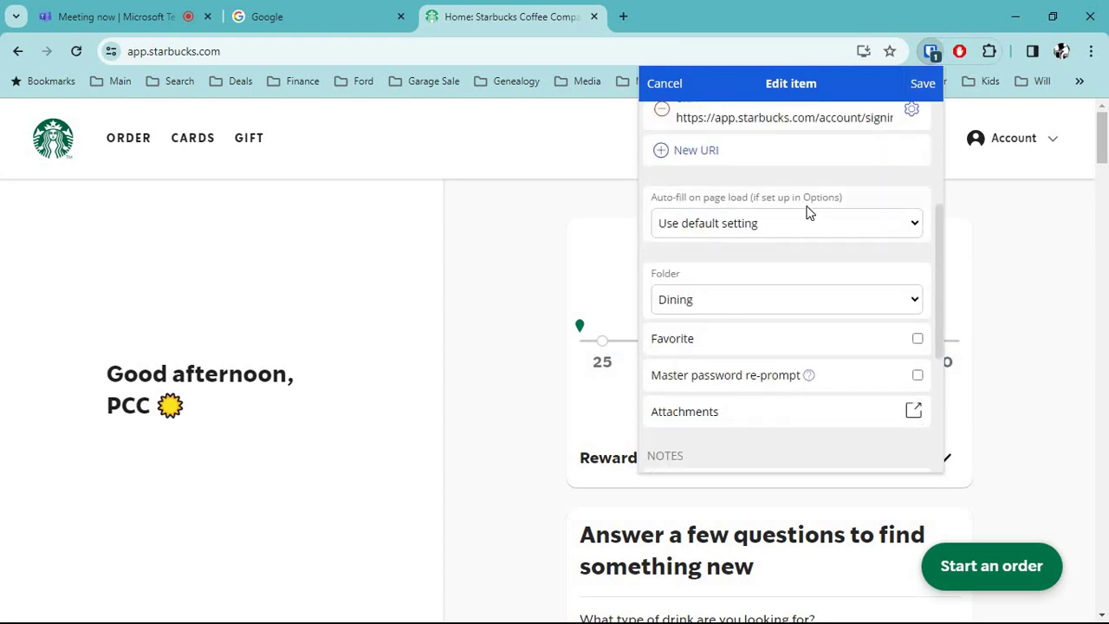
pyautogui.scroll(-1, 808, 218)
pyautogui.scroll(-1, 808, 213)
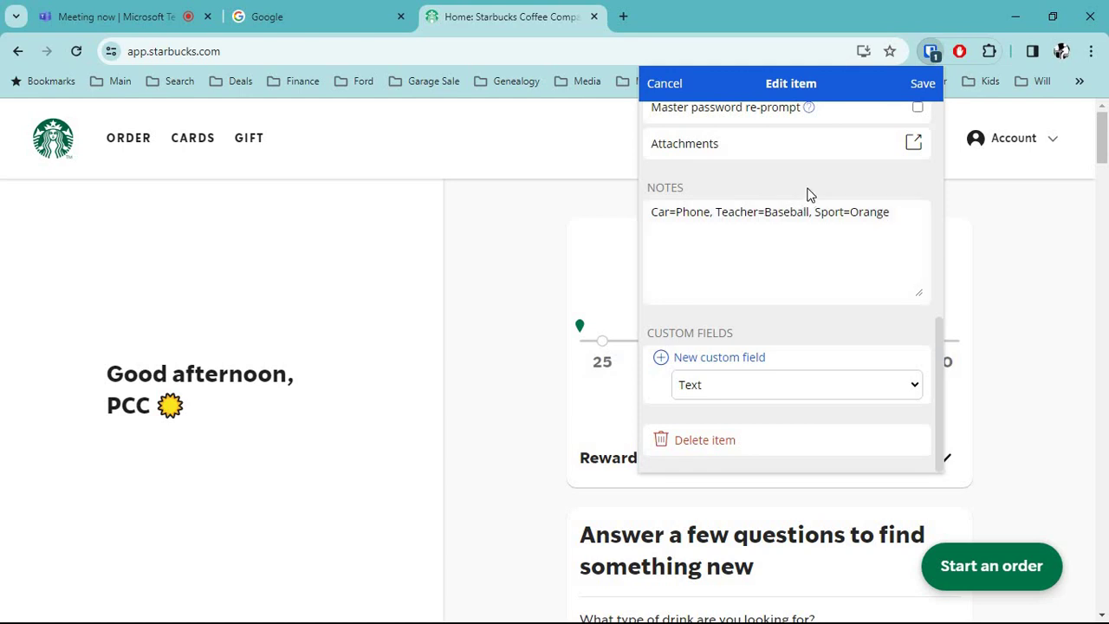
pyautogui.click(663, 84)
# View the Starbucks login's password history and close the Bitwarden extension.
pyautogui.scroll(-4, 789, 276)
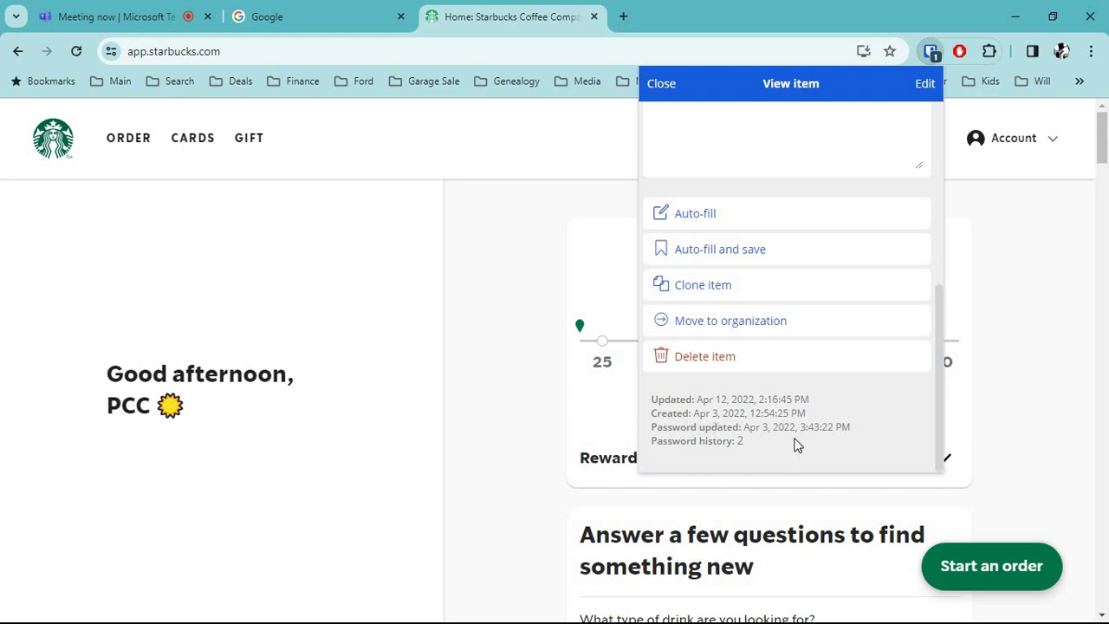
pyautogui.click(741, 443)
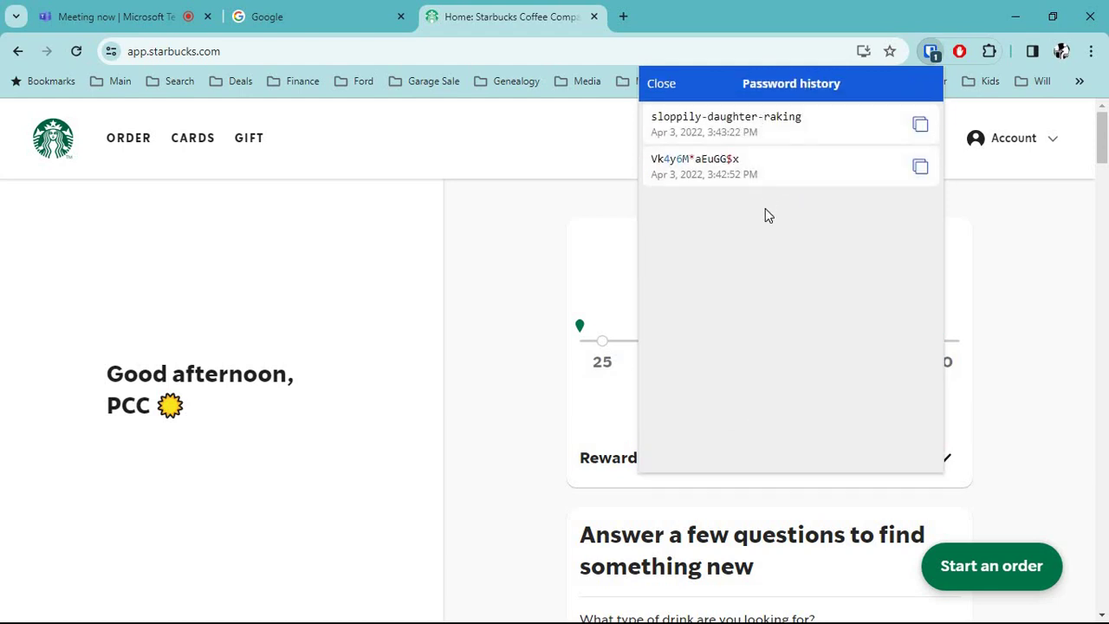
pyautogui.click(495, 228)
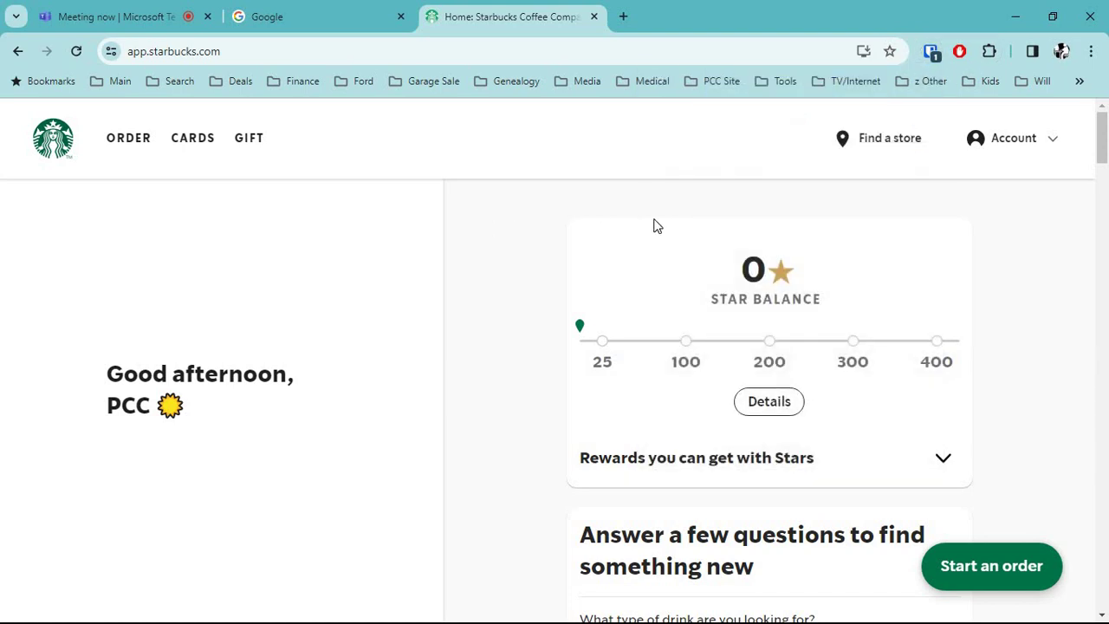
# Sign out of the Starbucks account and close the site's browser tab.
pyautogui.click(1051, 140)
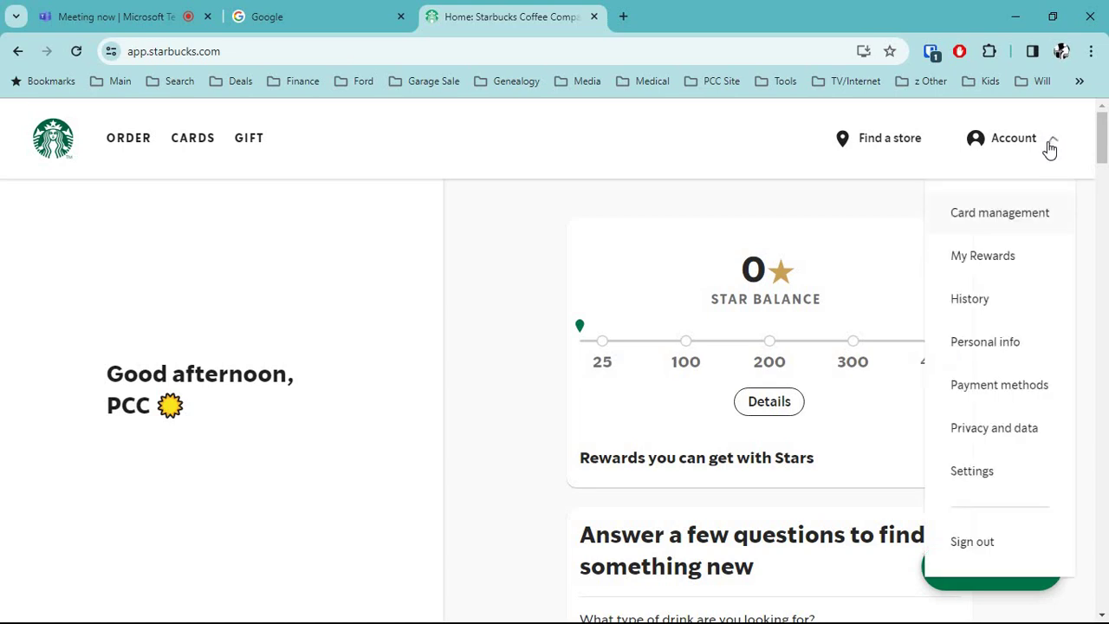
pyautogui.click(985, 549)
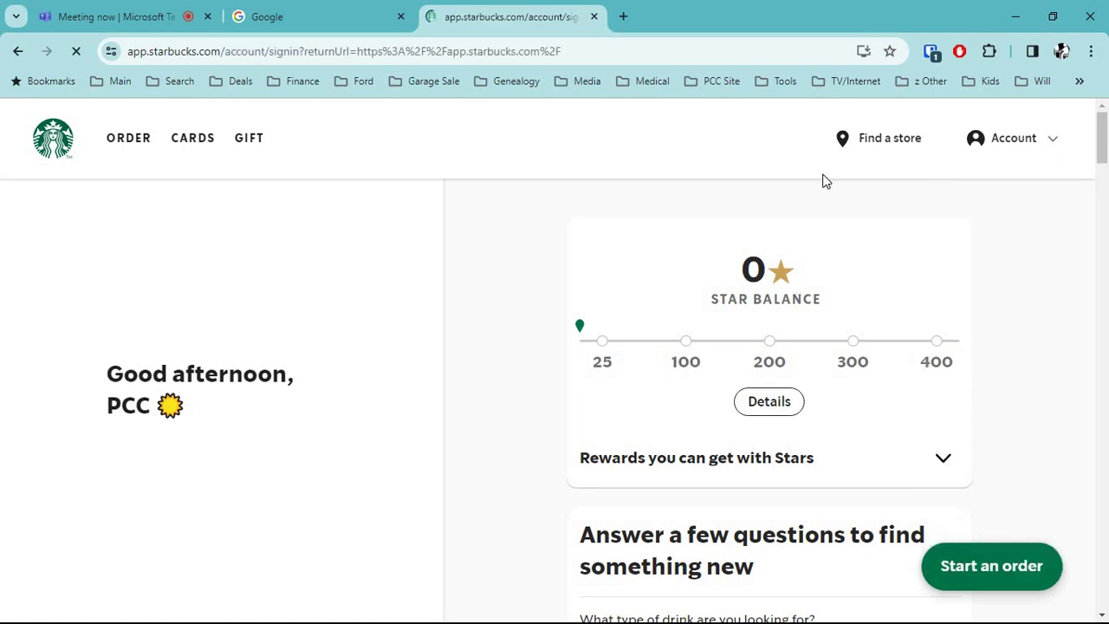
pyautogui.click(594, 17)
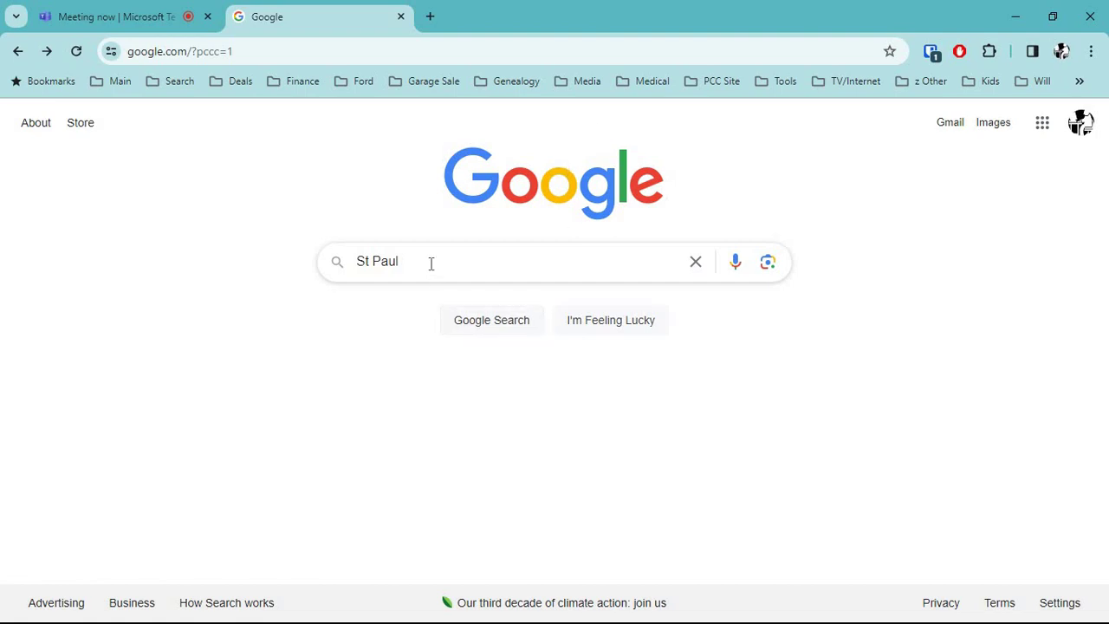
# Search Google for Starbucks and open the sign-in page of the site from the sponsored Starbucks Coffee result.
pyautogui.moveTo(431, 262); pyautogui.dragTo(270, 262)
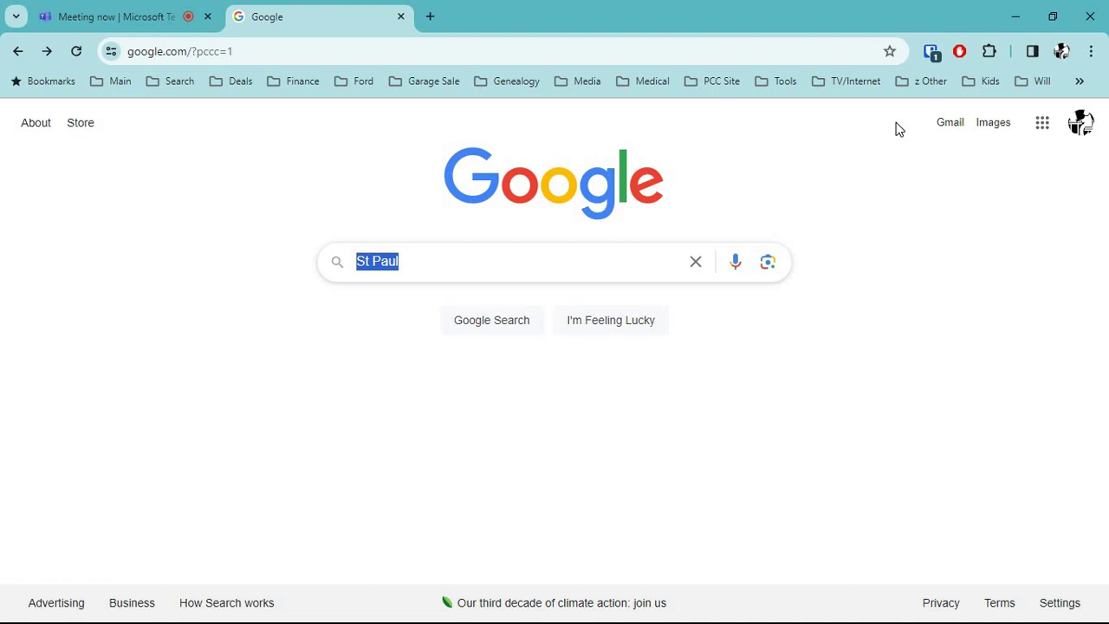
pyautogui.write('sta')
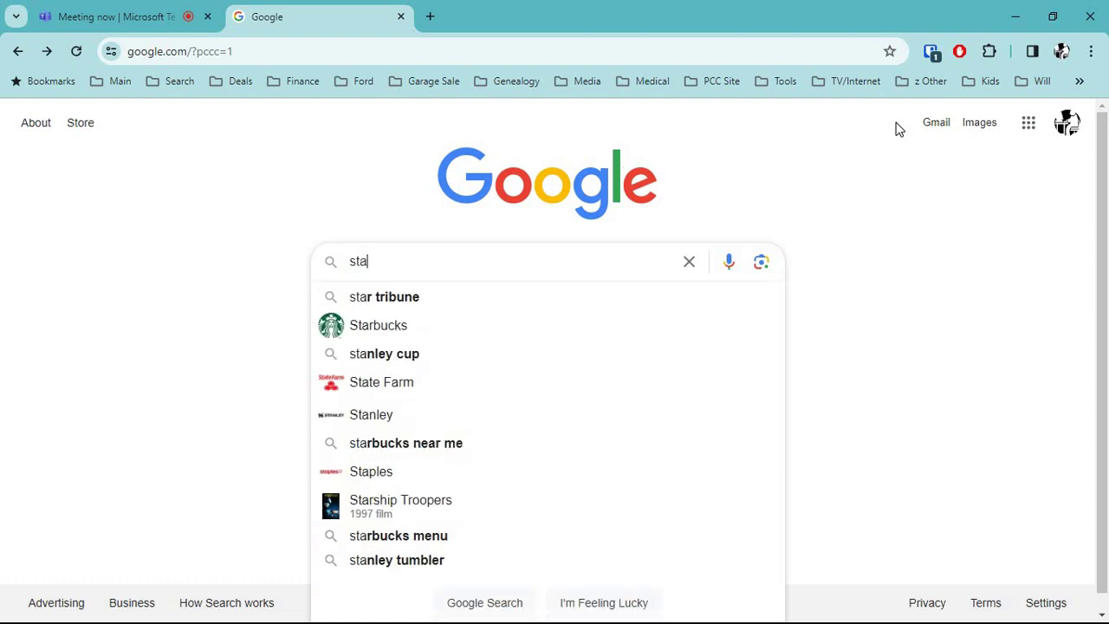
pyautogui.write('r')
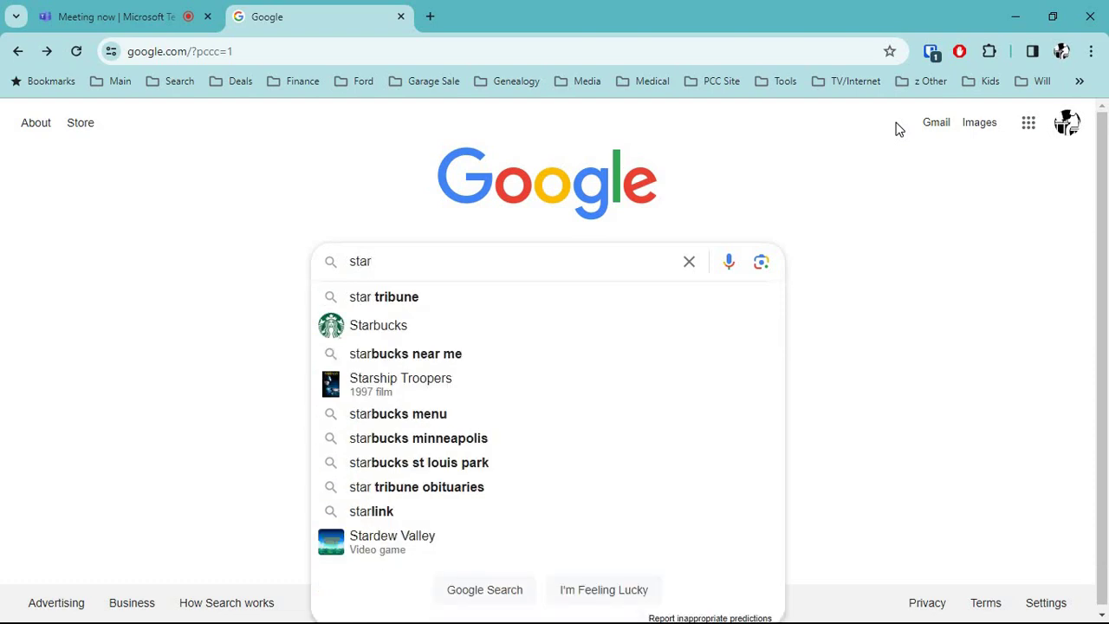
pyautogui.click(386, 331)
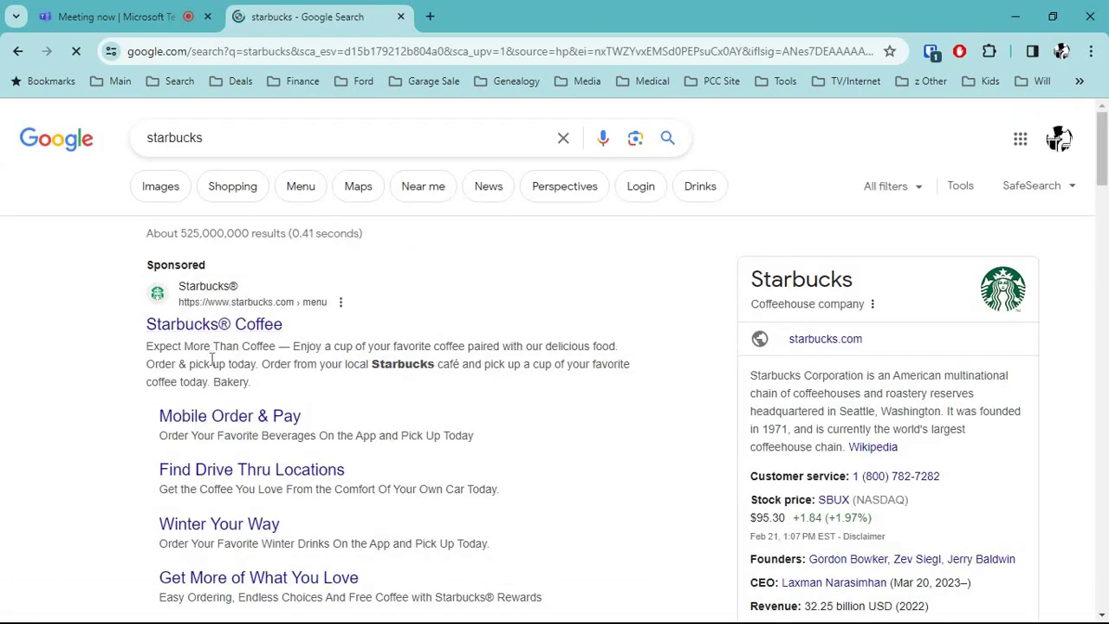
pyautogui.click(198, 326)
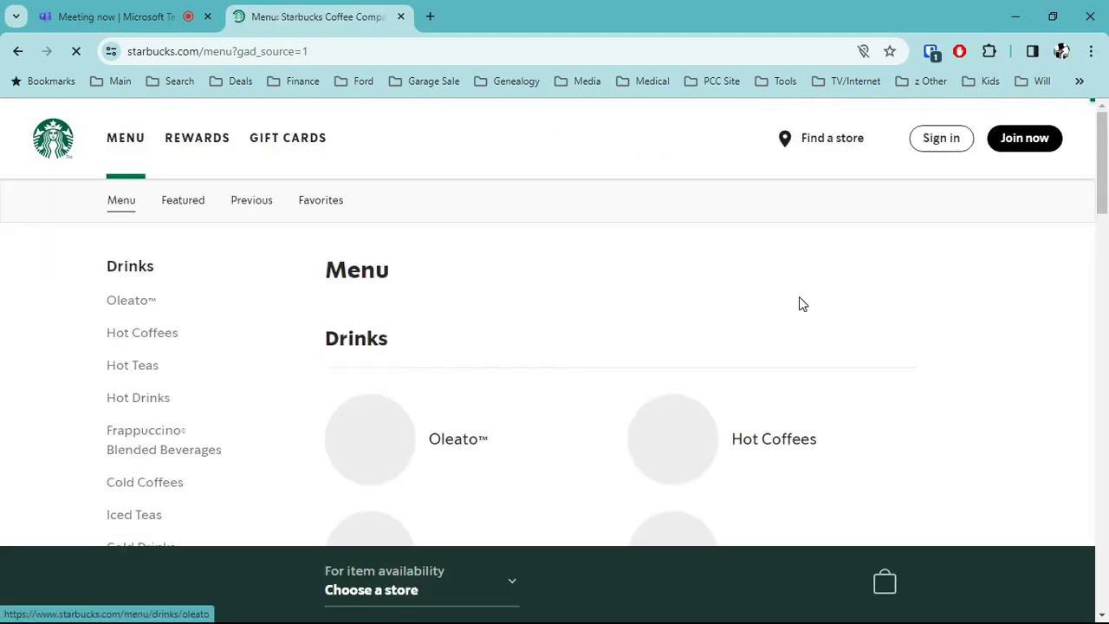
pyautogui.click(933, 146)
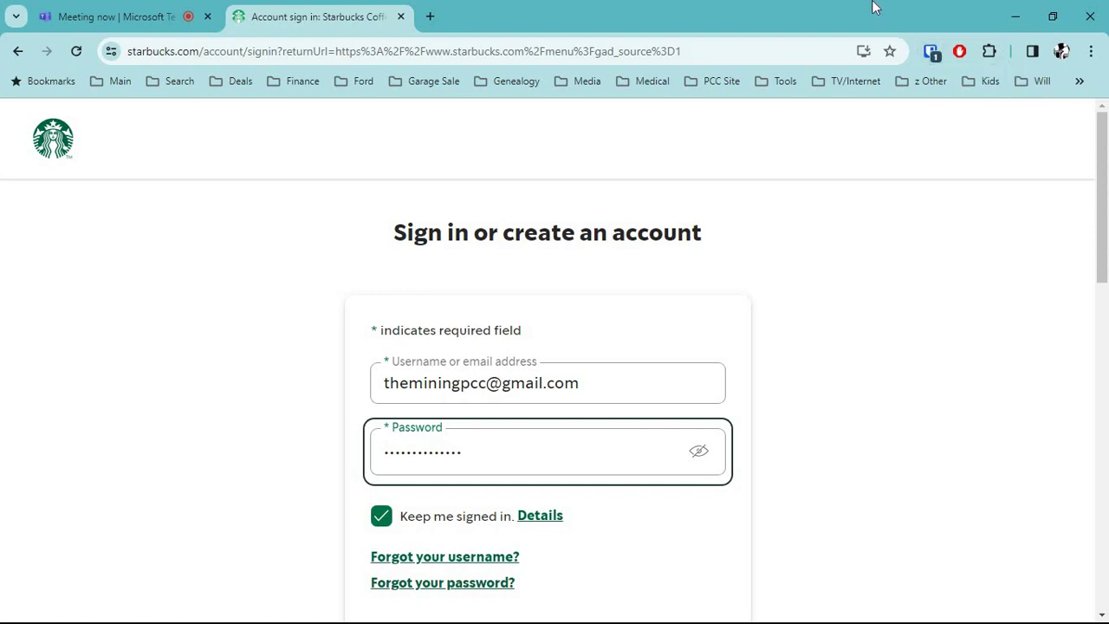
# Pop the Bitwarden vault out into its own window and arrange it side by side with a reduced browser window.
pyautogui.click(932, 50)
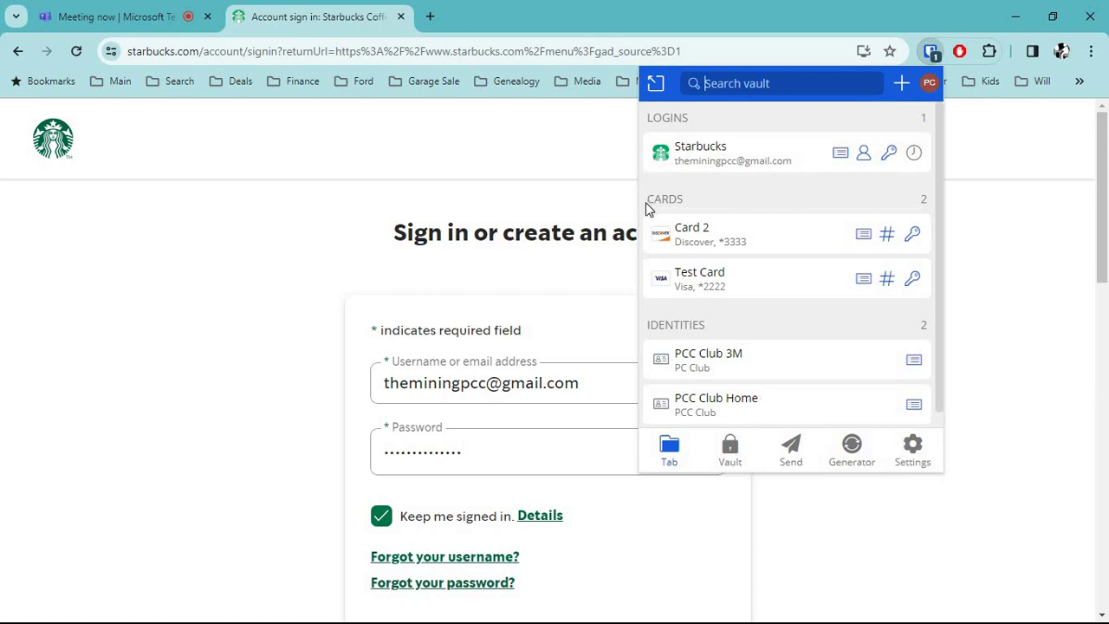
pyautogui.click(656, 84)
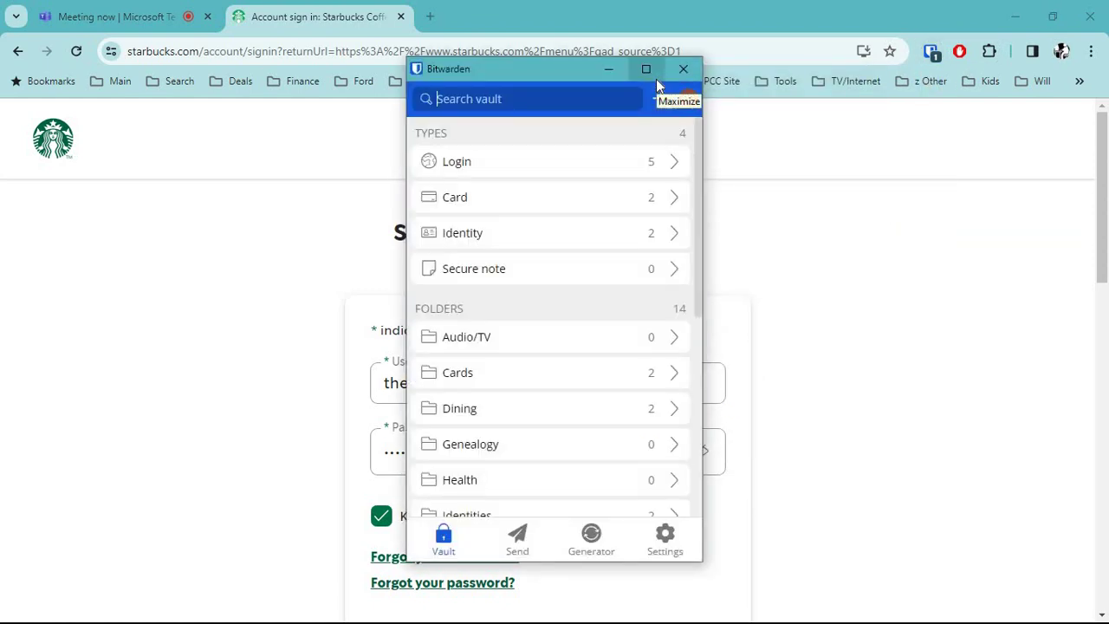
pyautogui.moveTo(527, 69); pyautogui.dragTo(152, 50)
pyautogui.click(888, 227)
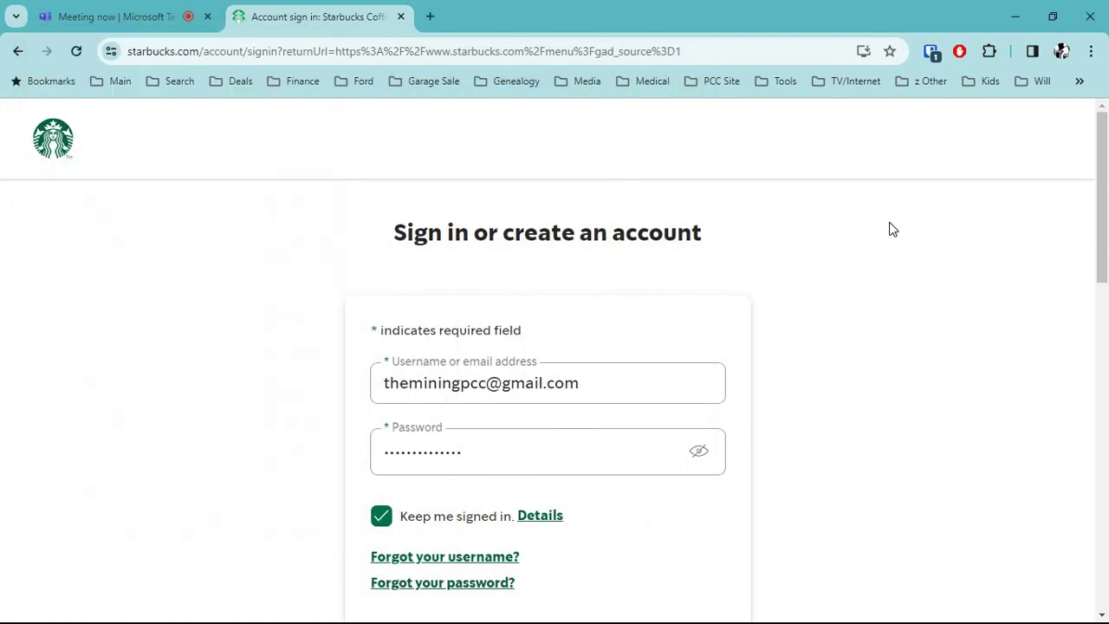
pyautogui.doubleClick(907, 15)
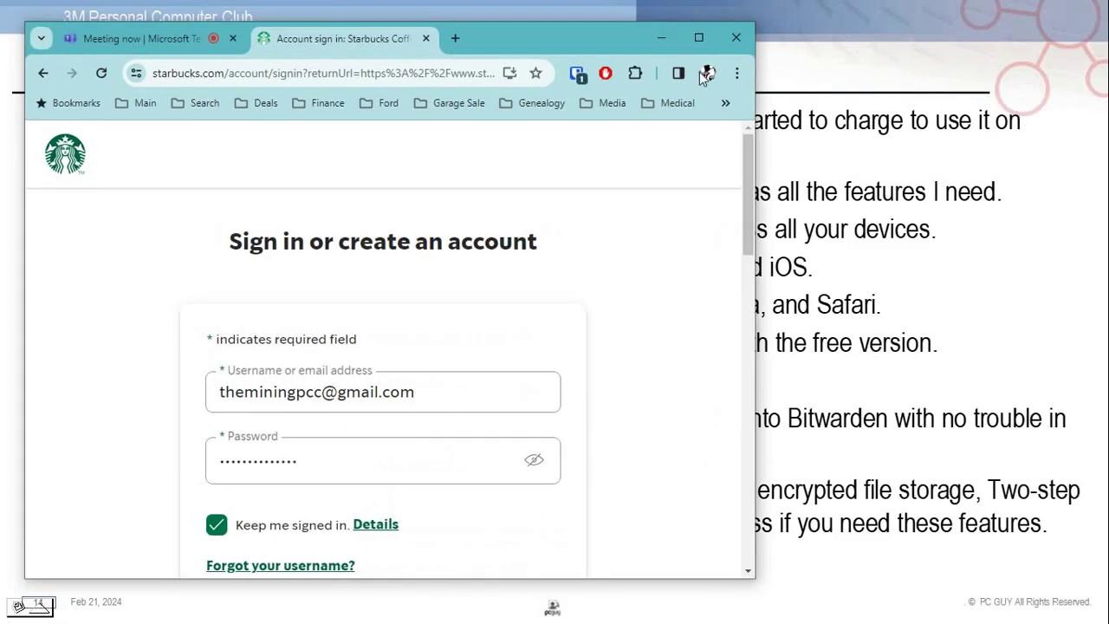
pyautogui.moveTo(612, 41); pyautogui.dragTo(930, 26)
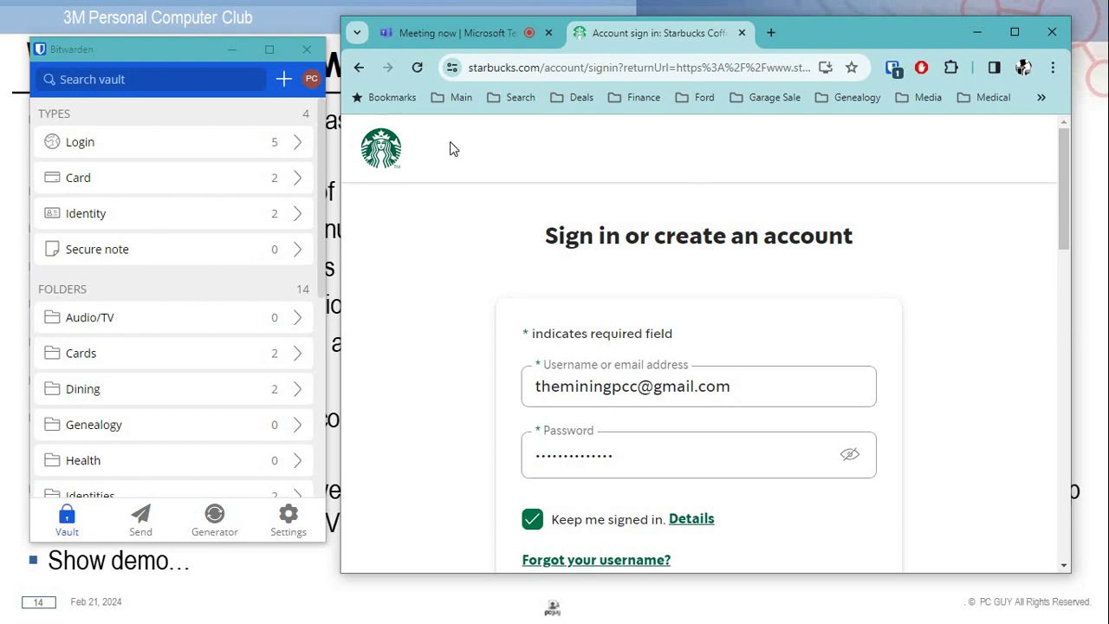
# Close the separate Bitwarden window and maximize the browser window.
pyautogui.click(308, 50)
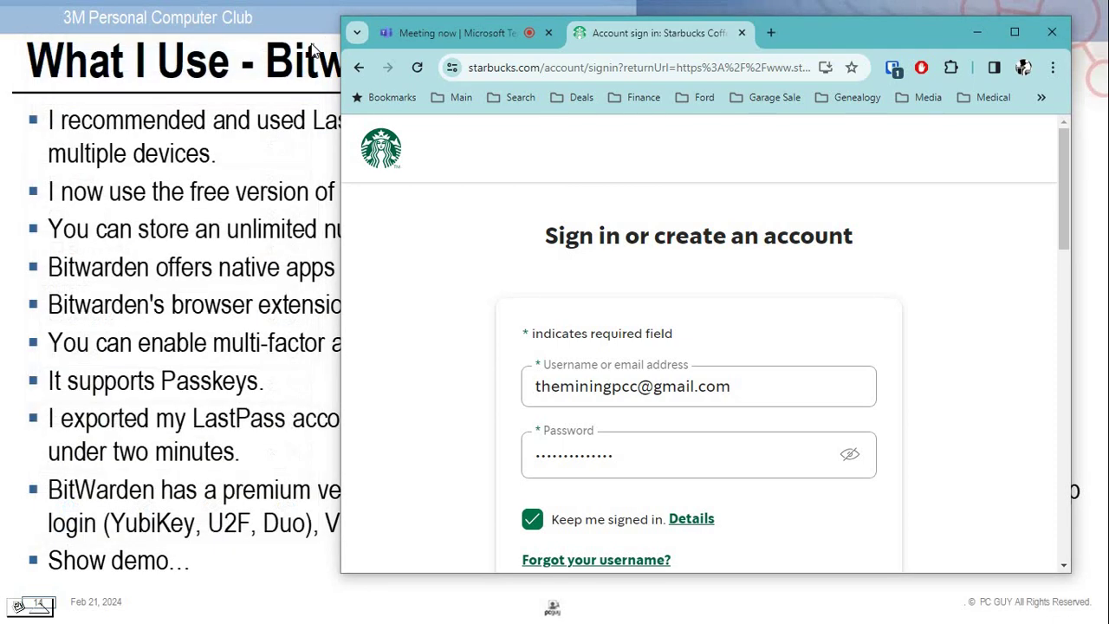
pyautogui.doubleClick(819, 30)
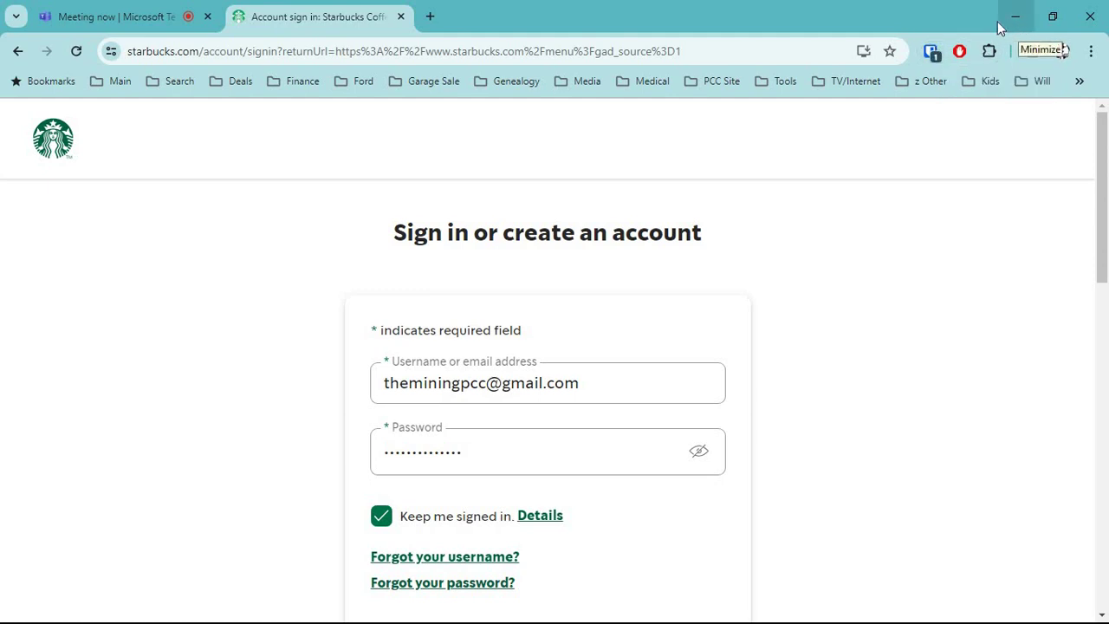
# Switch to the PowerPoint slide show and advance to the Bitwarden Demo slide, revealing its recommended changes to the defaults.
pyautogui.hotkey('alt', 'Tab')
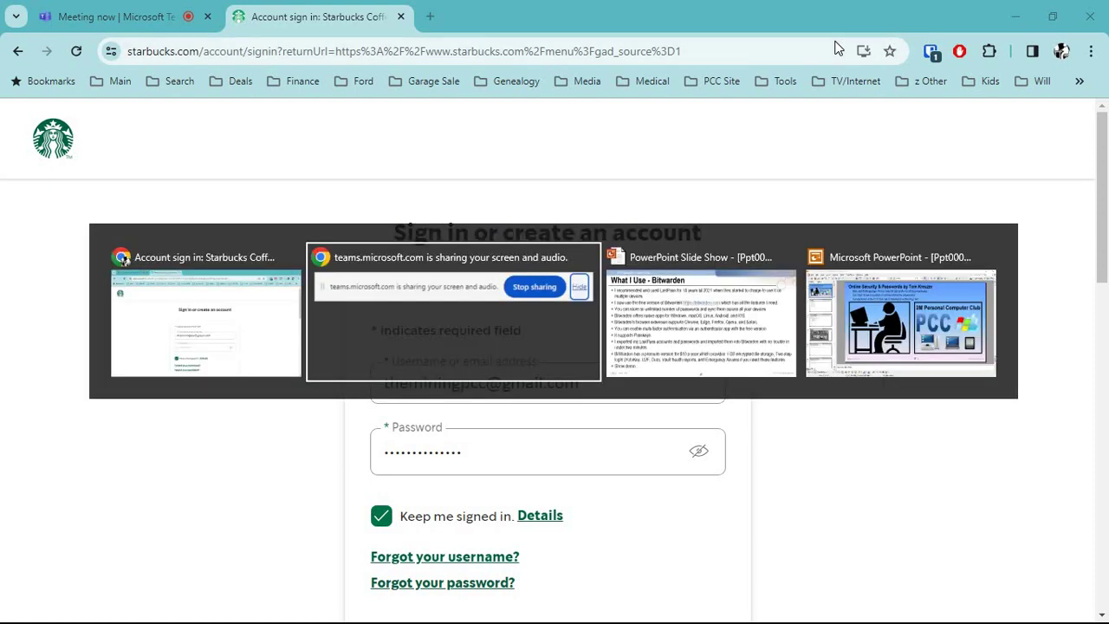
pyautogui.hotkey('alt', 'Tab')
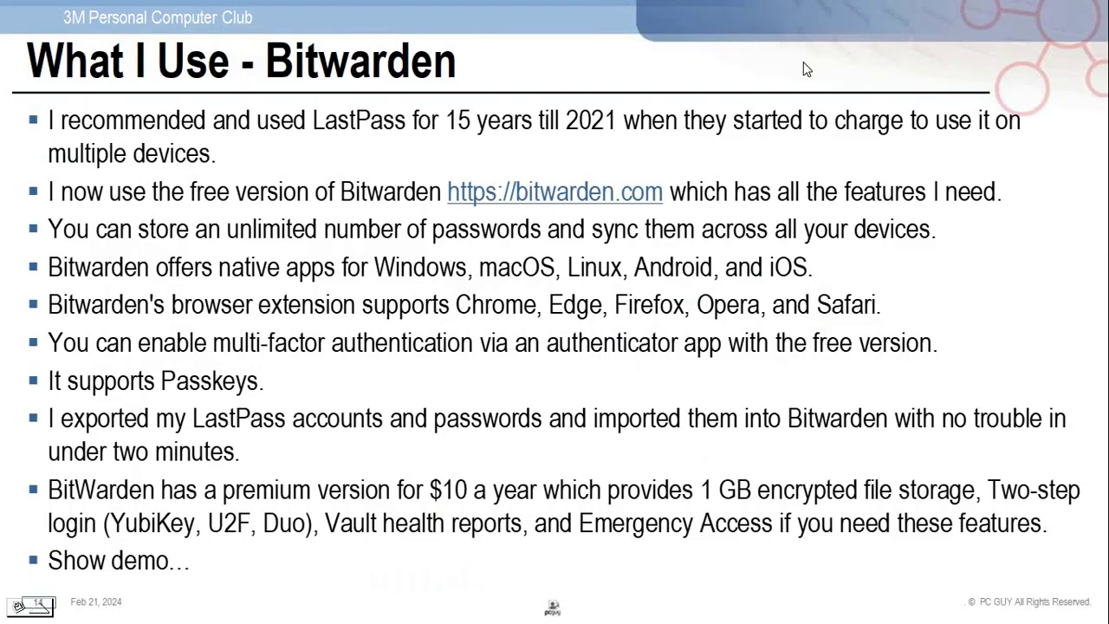
pyautogui.press('Right')
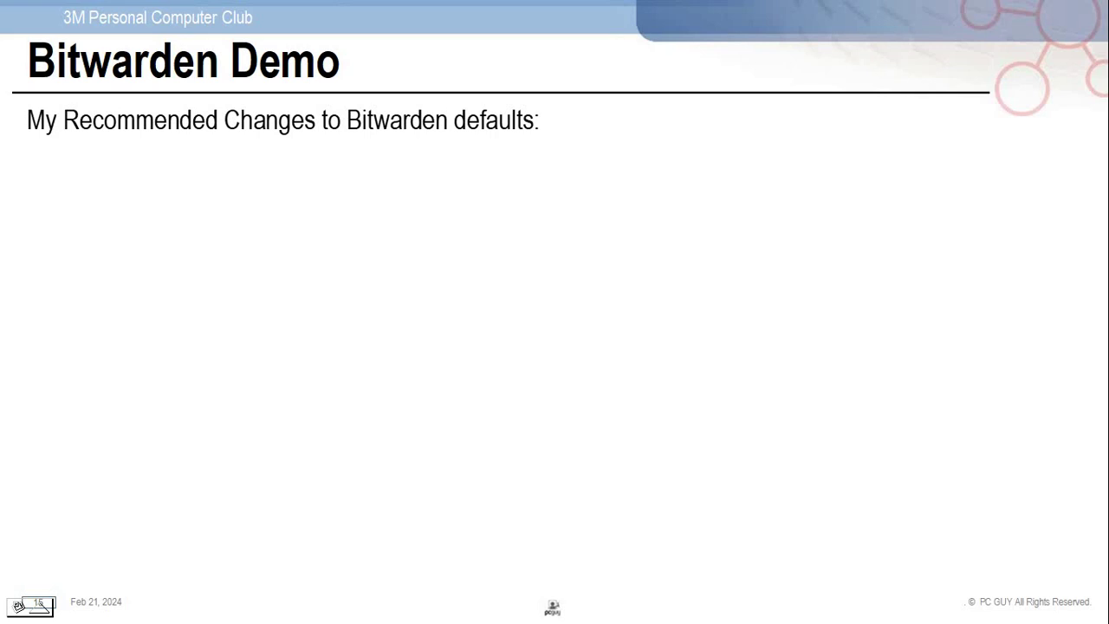
pyautogui.press('Right')
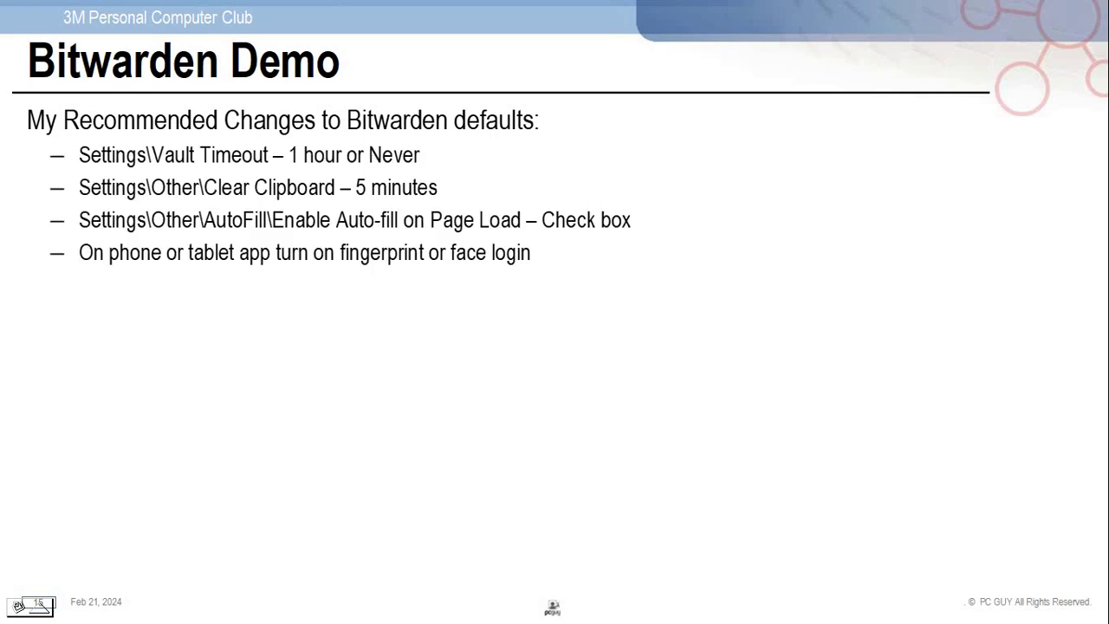